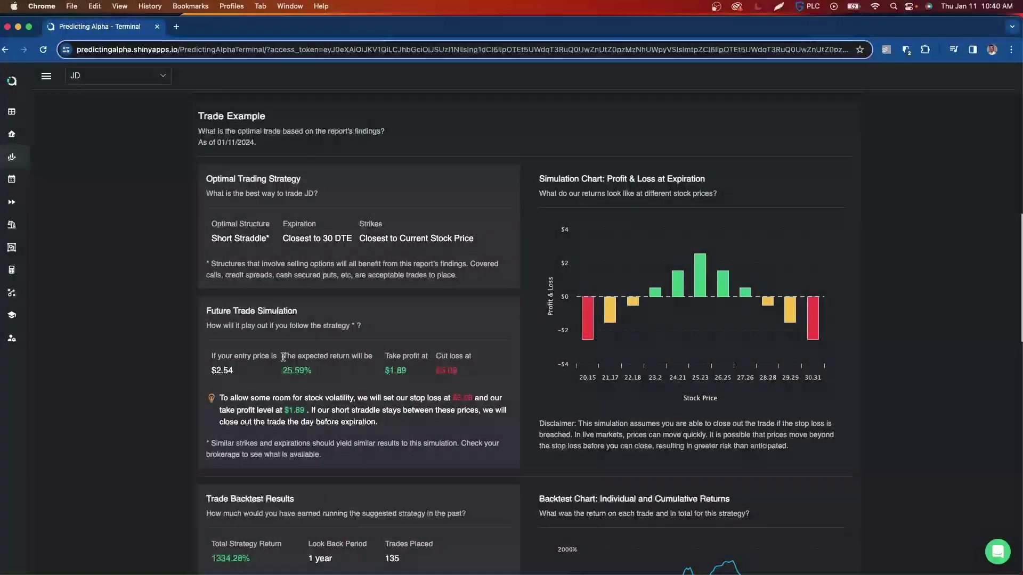
# Open the Best Options To Sell scanner and bring up JD's Strong Sell premium report summary
pyautogui.moveTo(283, 357); pyautogui.dragTo(333, 378)
pyautogui.click(333, 377)
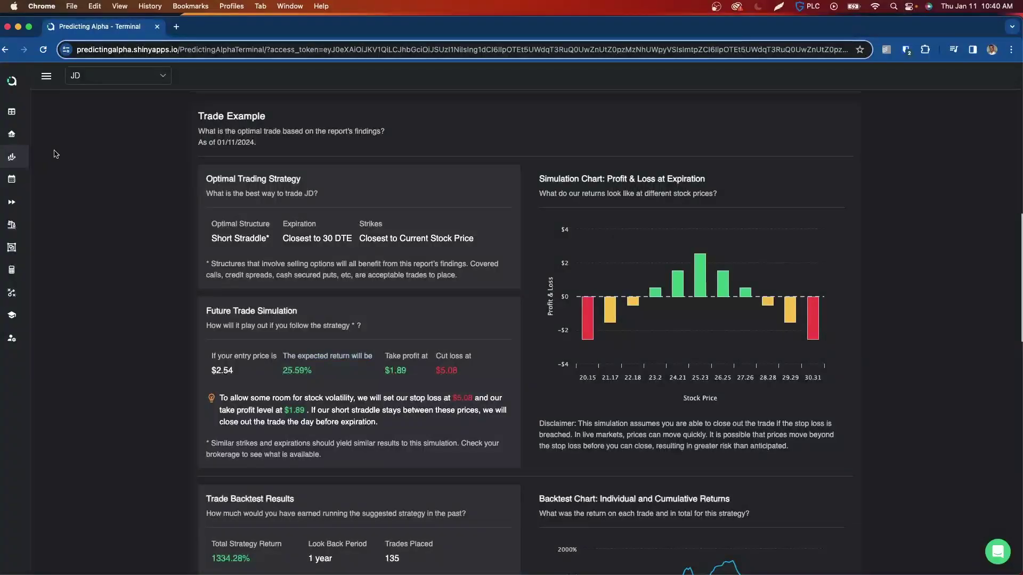
pyautogui.click(41, 135)
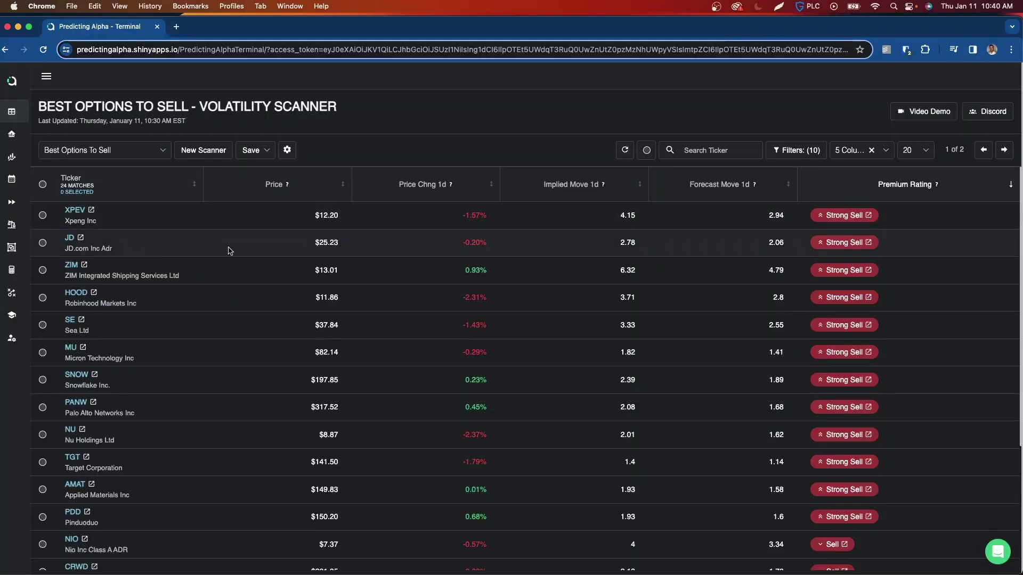
pyautogui.click(829, 245)
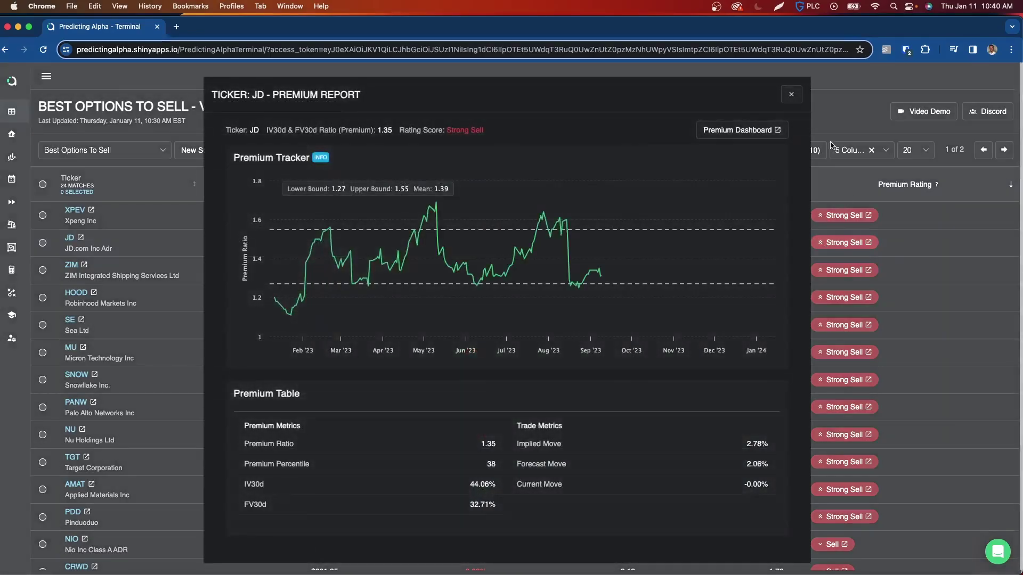
# Open JD's full Premium Dashboard report from the popup
pyautogui.click(745, 131)
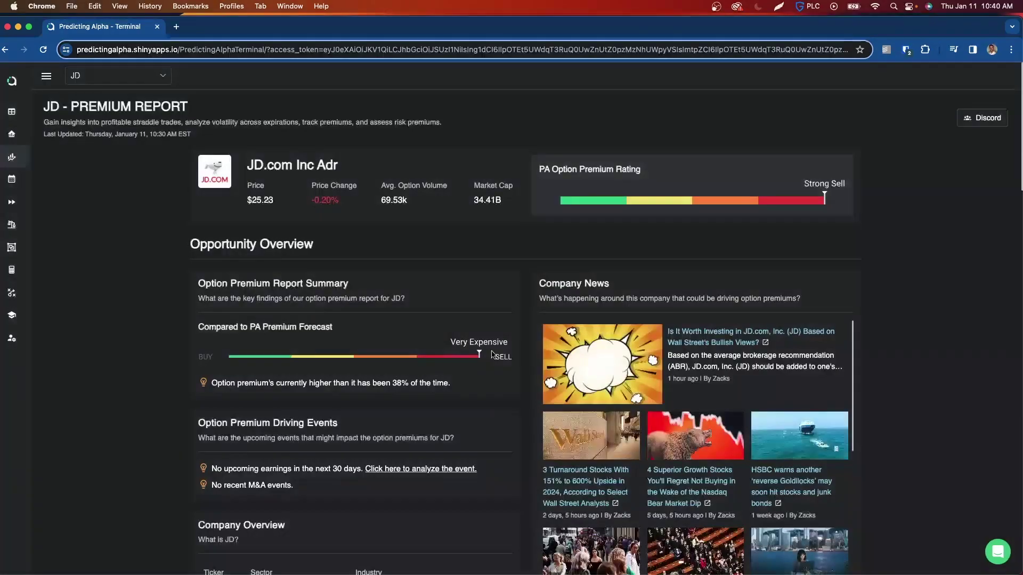
pyautogui.scroll(-1, 445, 379)
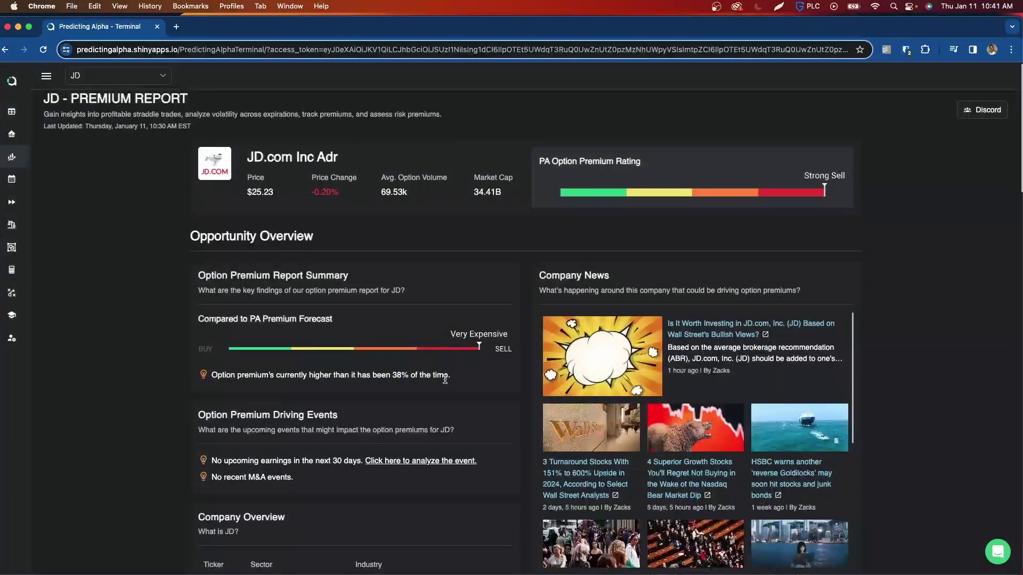
pyautogui.moveTo(314, 192); pyautogui.dragTo(336, 194)
pyautogui.click(350, 199)
# In Supporting Analysis, highlight the ±2.78% implied move, ±2.06% forecasted move and 81.93% probability of profit
pyautogui.scroll(-10, 362, 288)
pyautogui.scroll(-4, 362, 288)
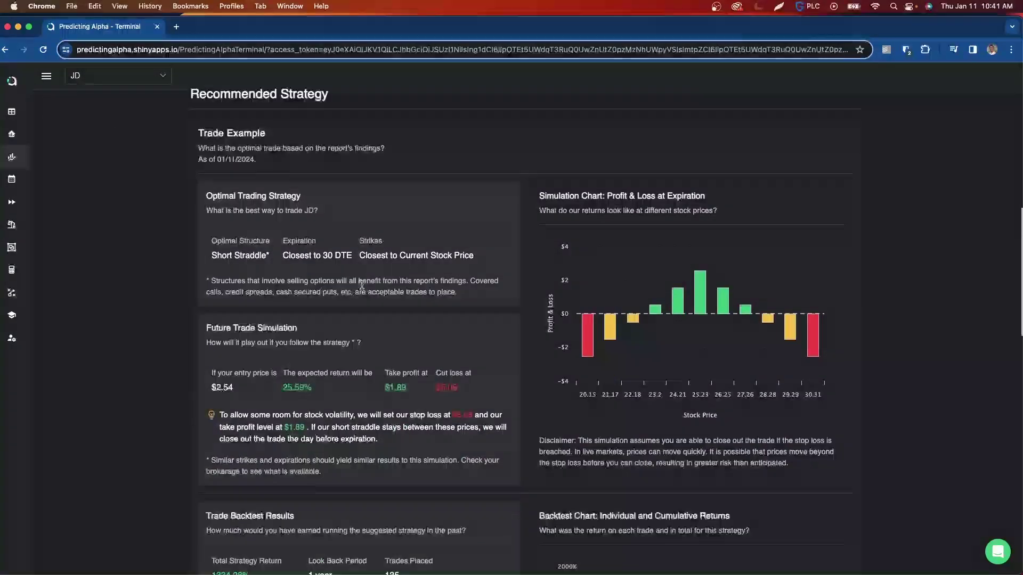
pyautogui.scroll(3, 364, 367)
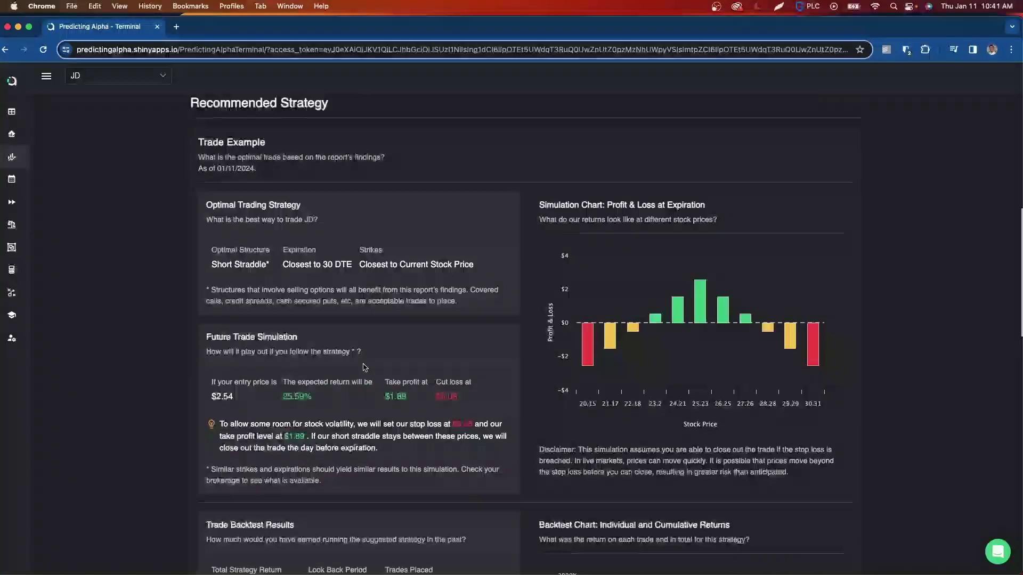
pyautogui.scroll(-9, 364, 367)
pyautogui.scroll(-5, 364, 364)
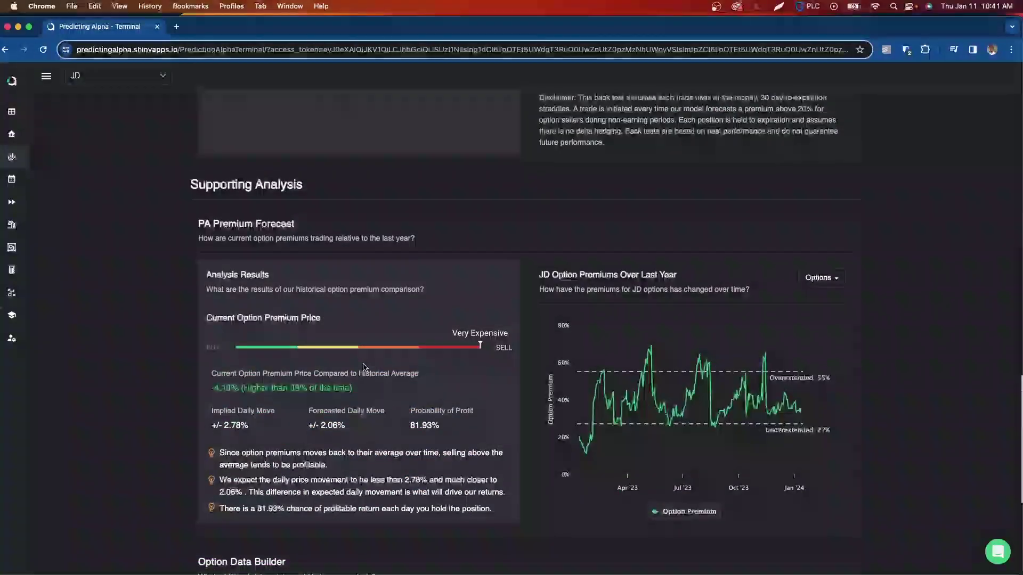
pyautogui.tripleClick(215, 420)
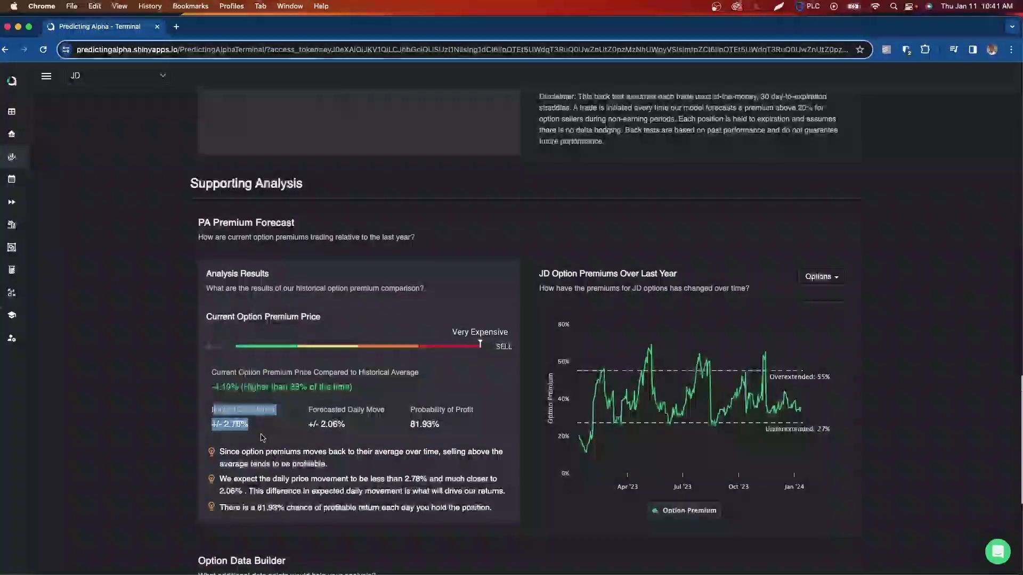
pyautogui.moveTo(313, 411); pyautogui.dragTo(362, 430)
pyautogui.moveTo(410, 408); pyautogui.dragTo(466, 432)
pyautogui.click(465, 432)
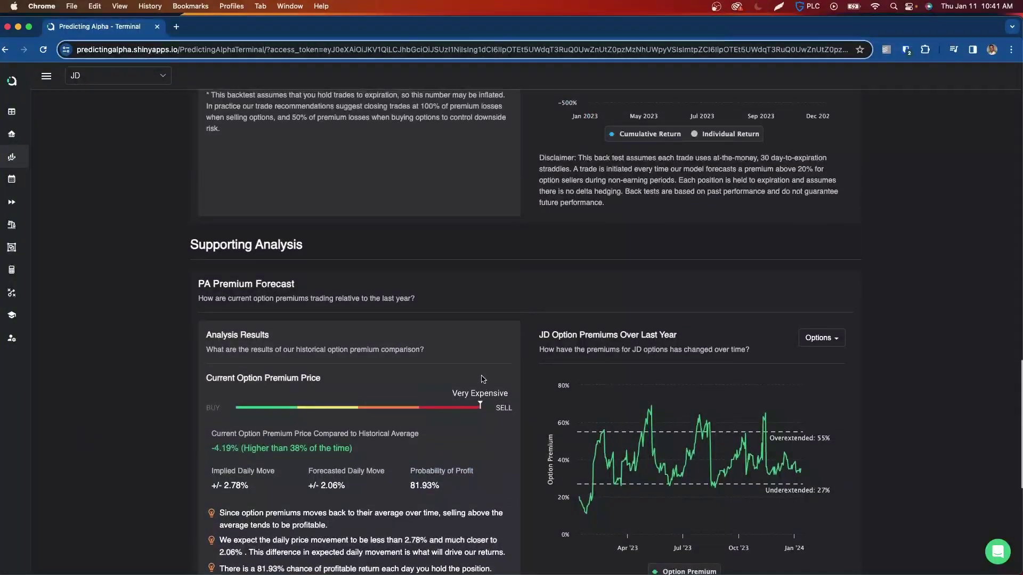
pyautogui.scroll(-1, 482, 379)
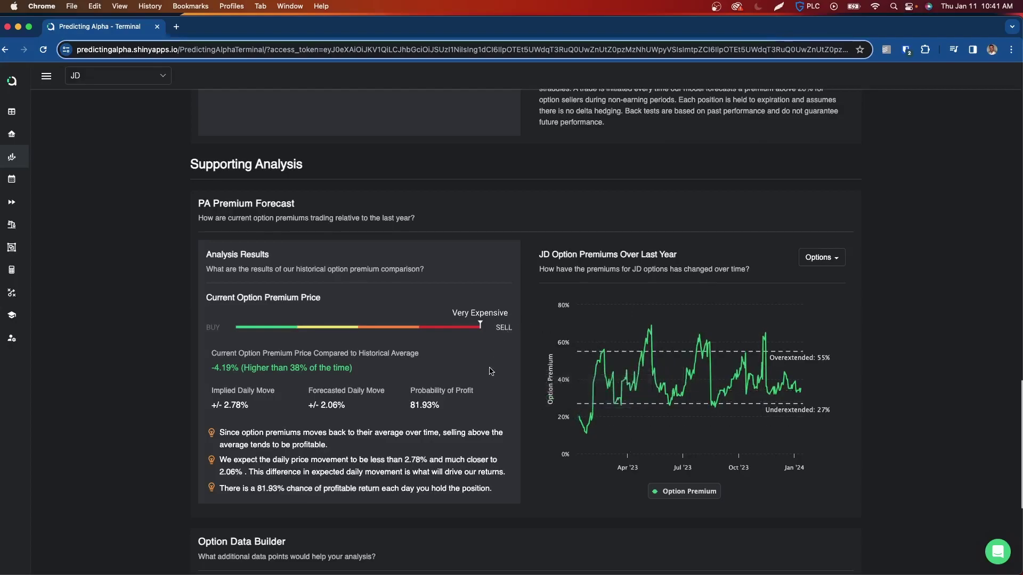
# Zoom JD's backtest chart into Mar–Oct 2023, inspect the trades, then reset to Jan–Dec 2023
pyautogui.scroll(15, 491, 371)
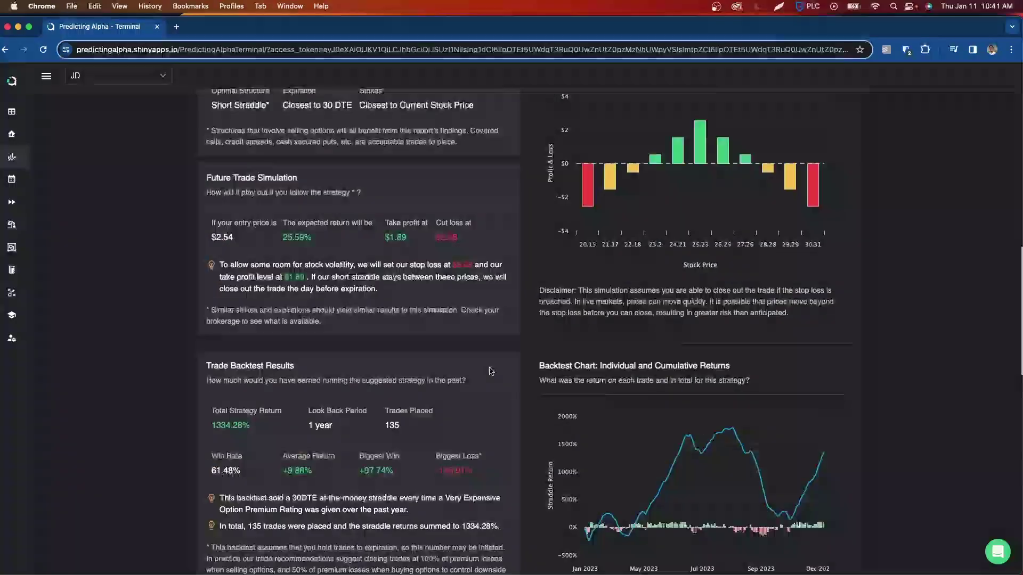
pyautogui.scroll(-10, 490, 367)
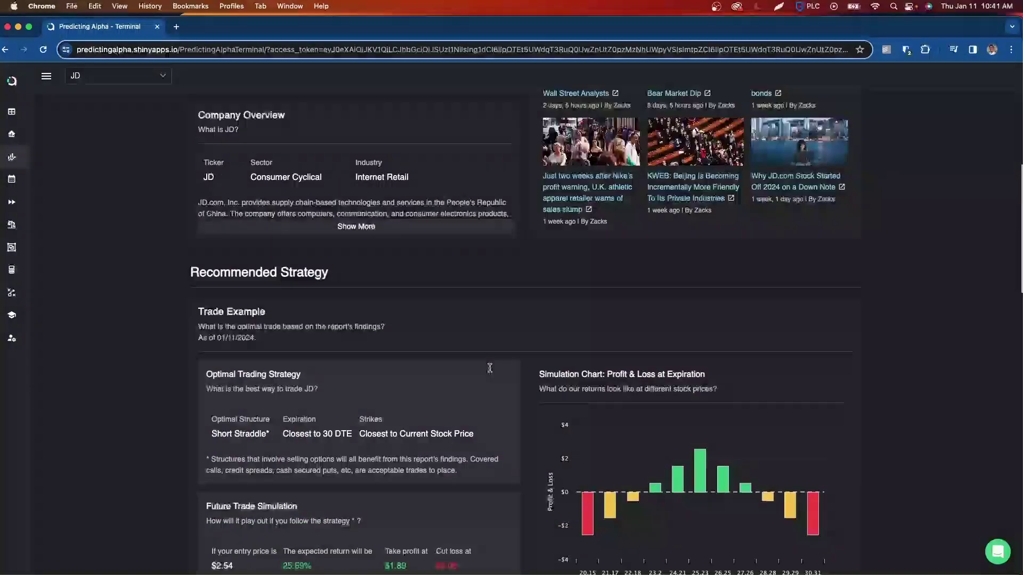
pyautogui.scroll(-2, 490, 368)
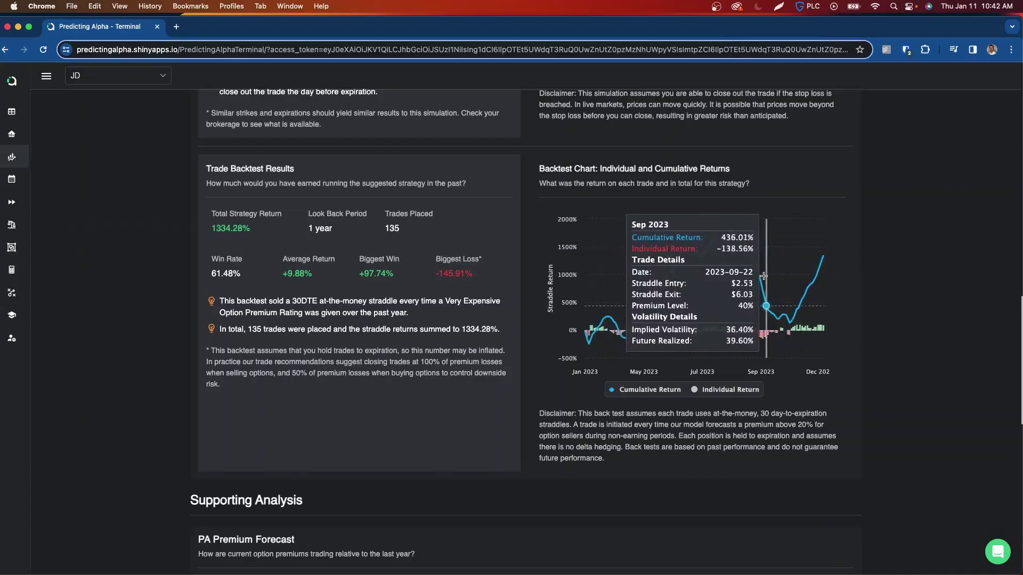
pyautogui.moveTo(791, 282); pyautogui.dragTo(616, 288)
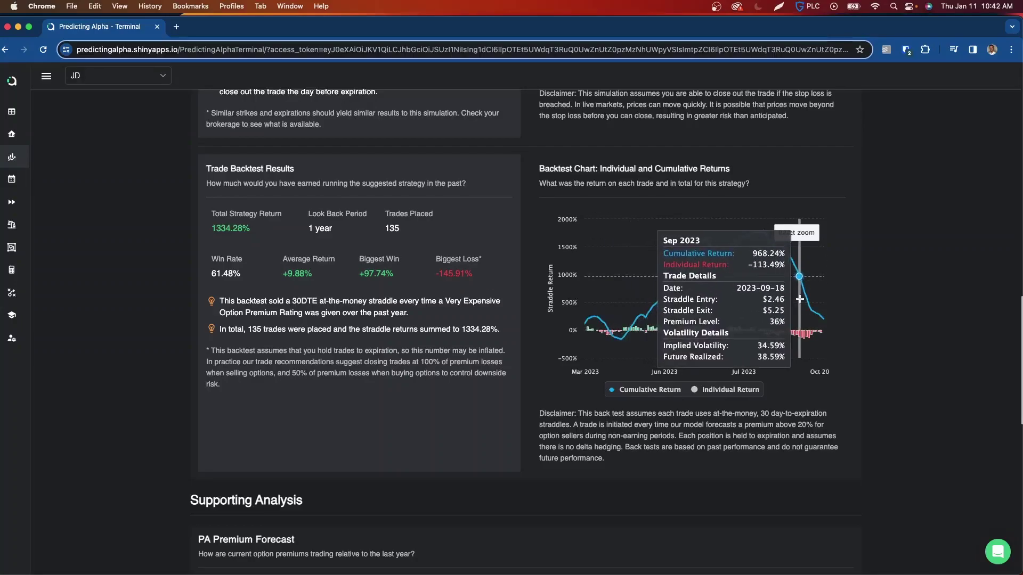
pyautogui.moveTo(664, 272)
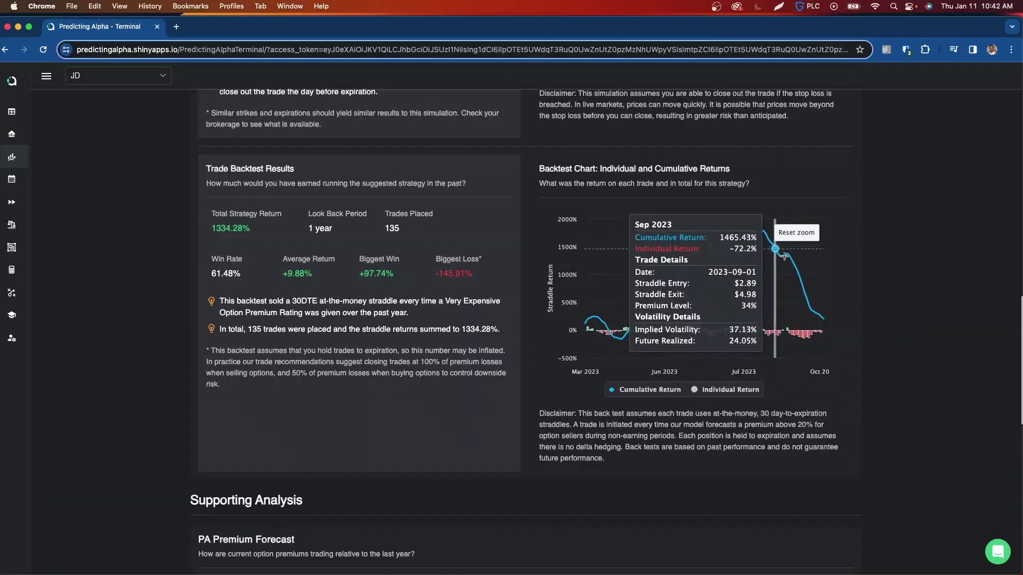
pyautogui.click(796, 233)
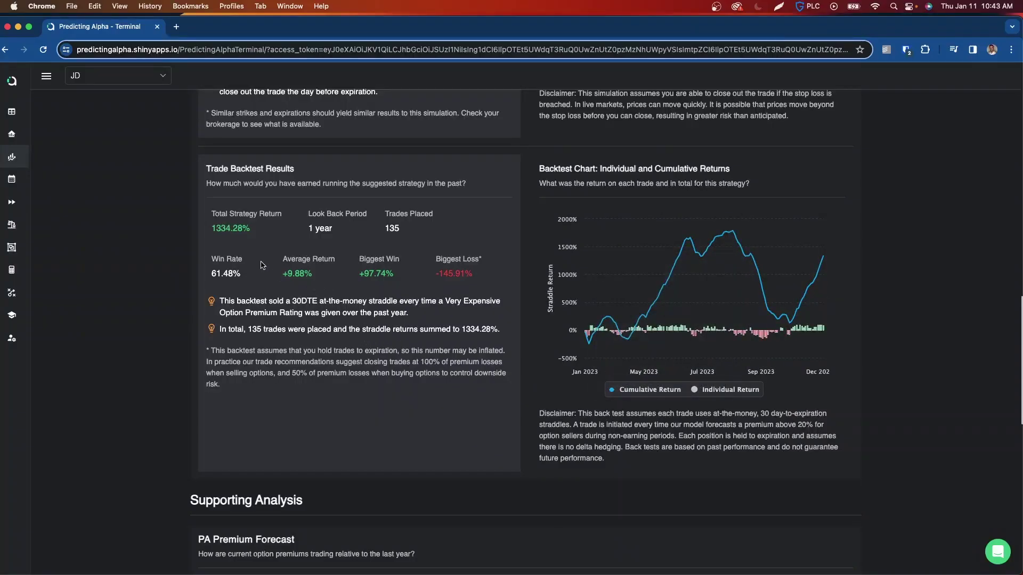
# Highlight the 25.59% expected return, $1.89 take profit and $5.08 cut loss in Future Trade Simulation
pyautogui.scroll(5, 261, 265)
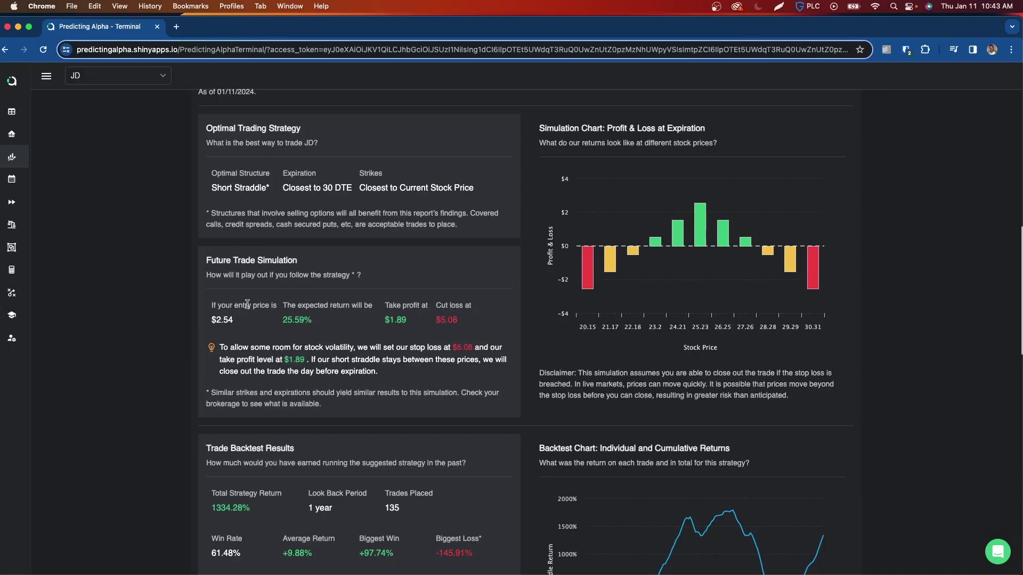
pyautogui.doubleClick(284, 307)
pyautogui.moveTo(284, 307); pyautogui.dragTo(317, 324)
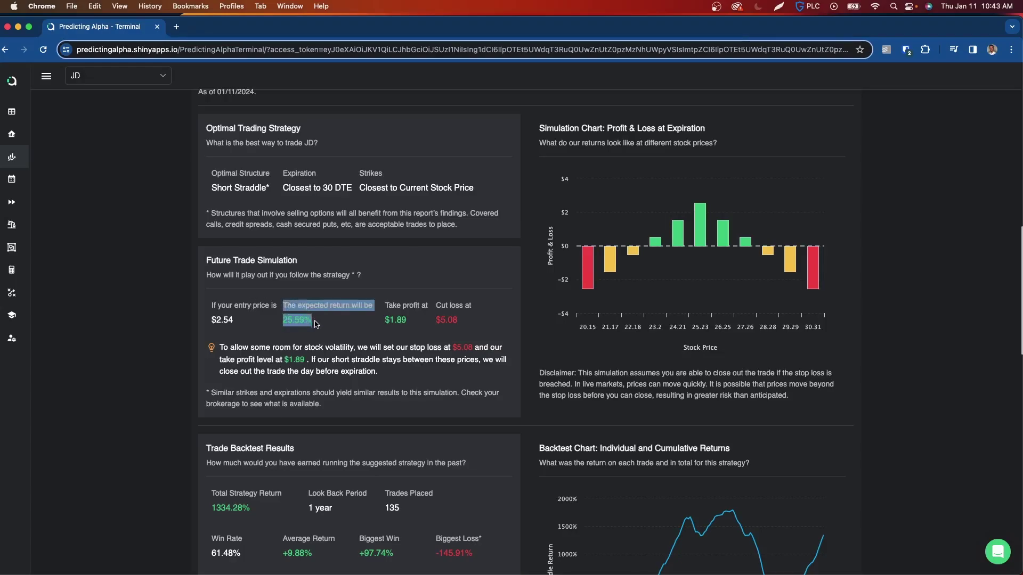
pyautogui.click(349, 325)
pyautogui.moveTo(385, 304); pyautogui.dragTo(463, 320)
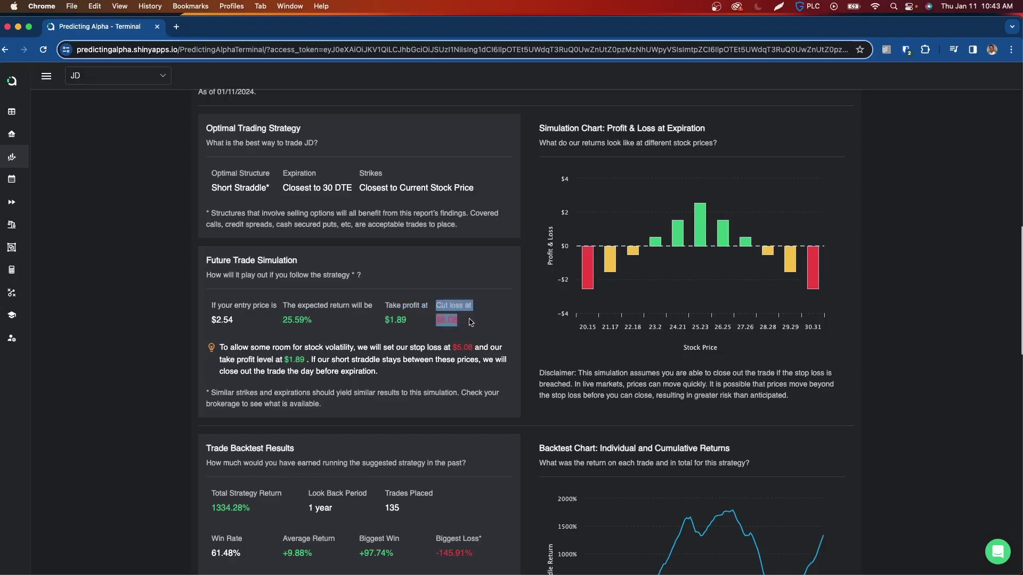
pyautogui.click(471, 322)
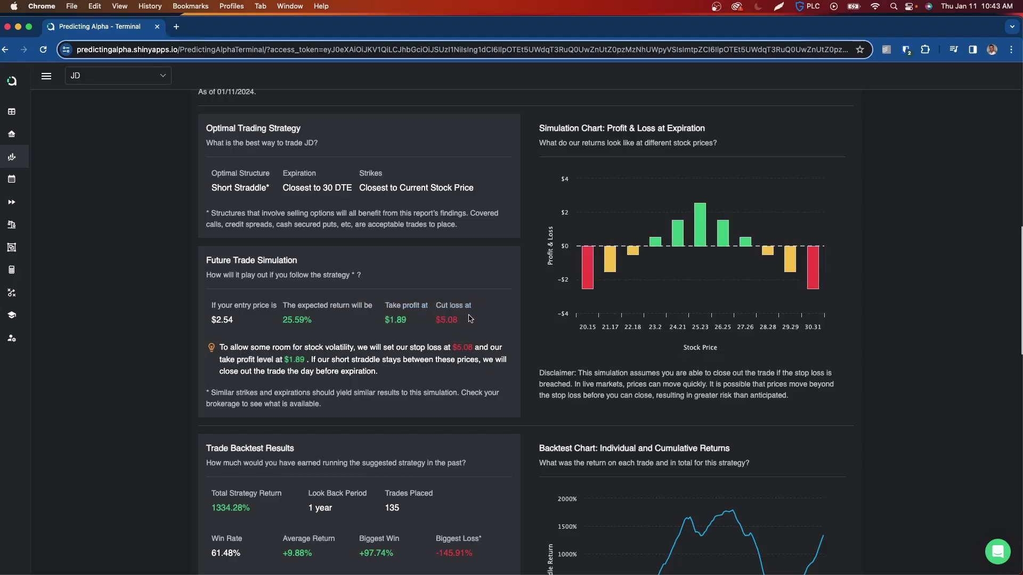
# Scroll through JD's Company News articles in the Opportunity Overview
pyautogui.scroll(1, 470, 319)
pyautogui.scroll(-2, 471, 319)
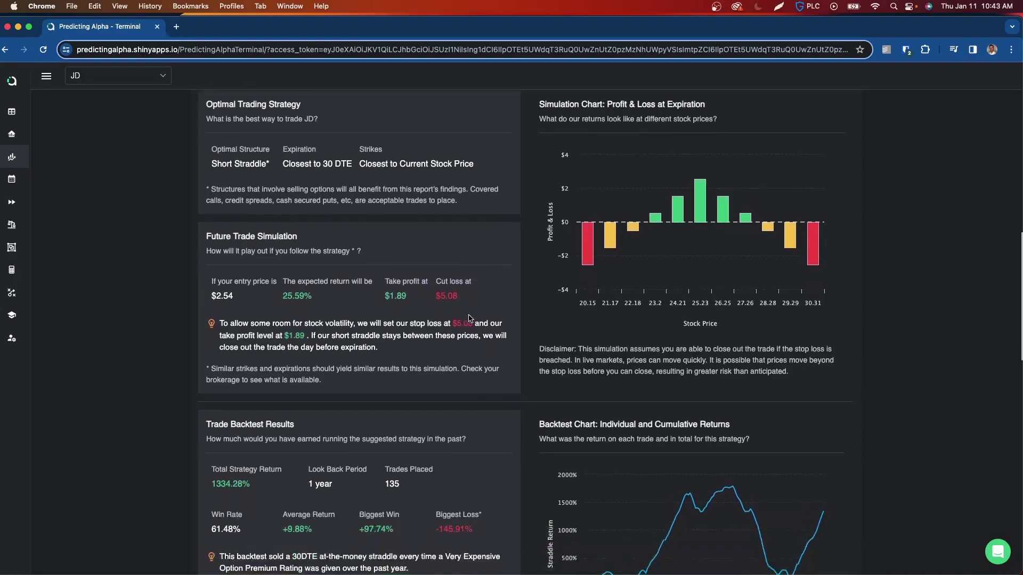
pyautogui.scroll(-3, 478, 331)
pyautogui.scroll(15, 479, 332)
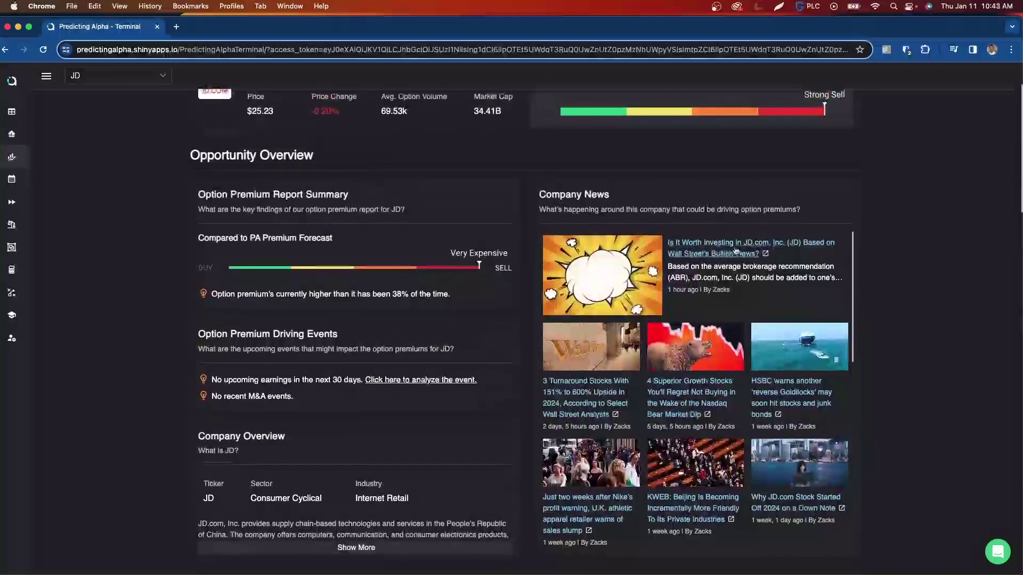
pyautogui.scroll(-2, 649, 423)
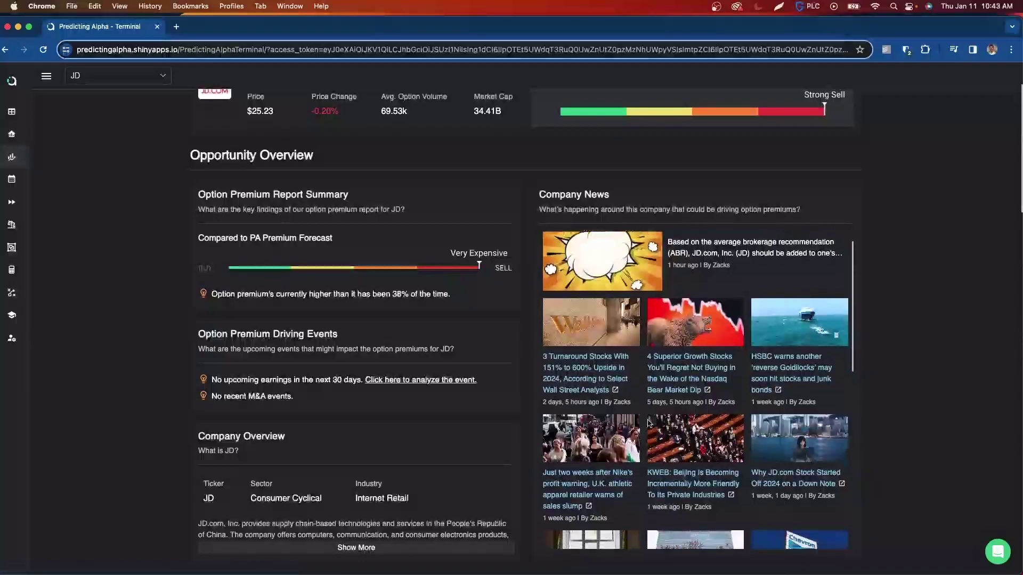
pyautogui.scroll(-2, 649, 424)
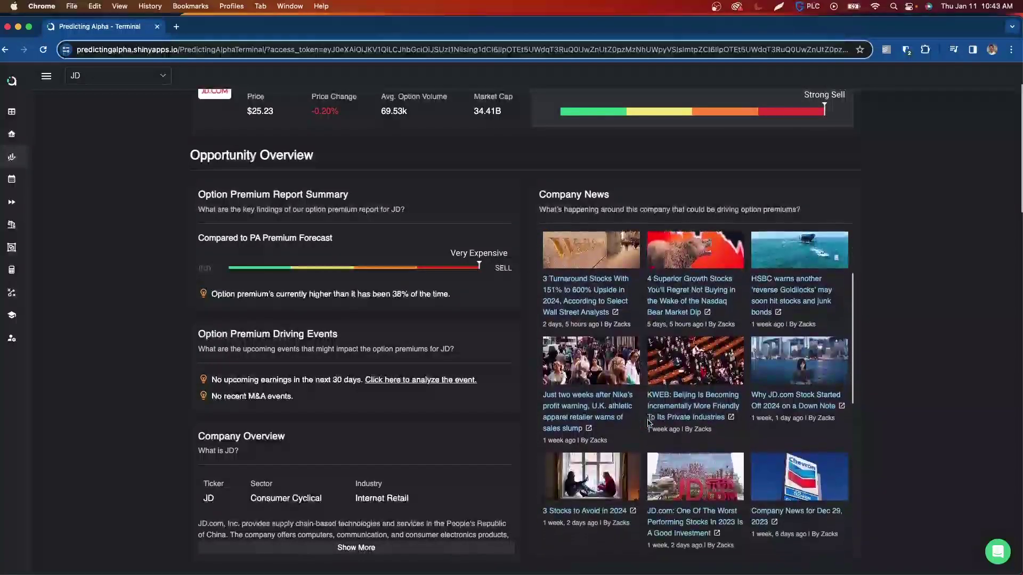
pyautogui.scroll(-4, 649, 421)
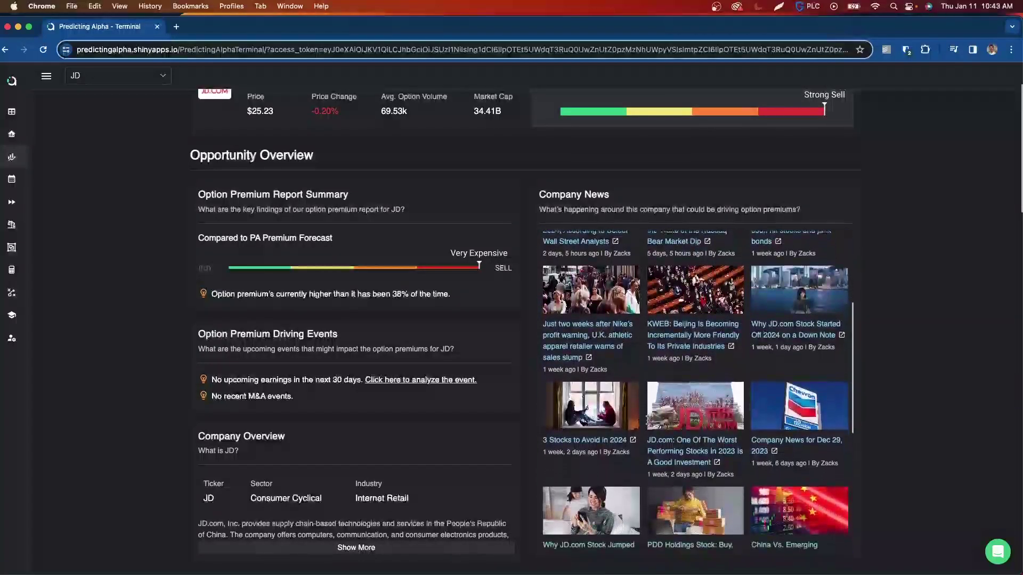
pyautogui.scroll(-1, 649, 420)
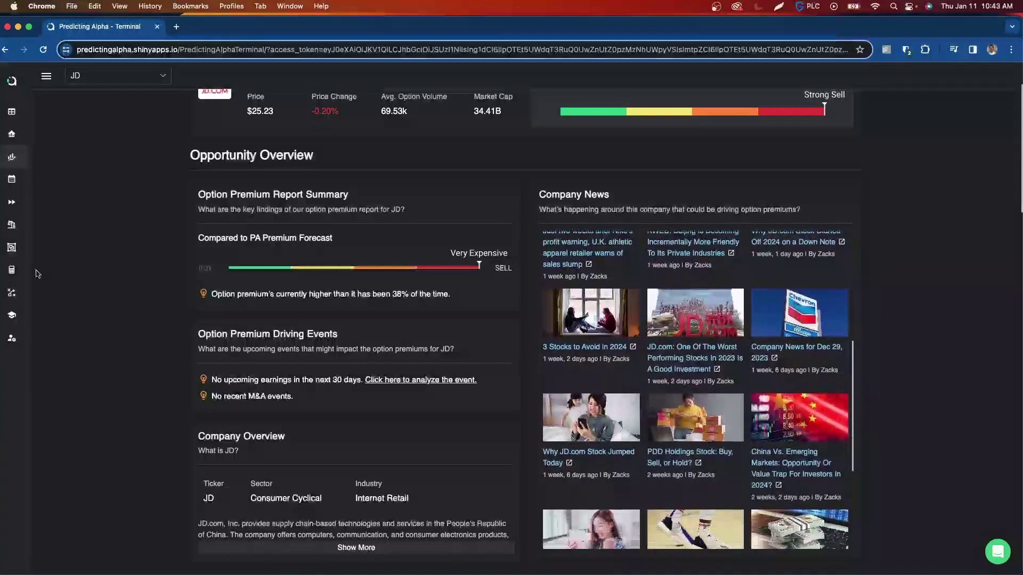
# Open JD's Overview Dashboard, then show all open windows side by side
pyautogui.click(42, 190)
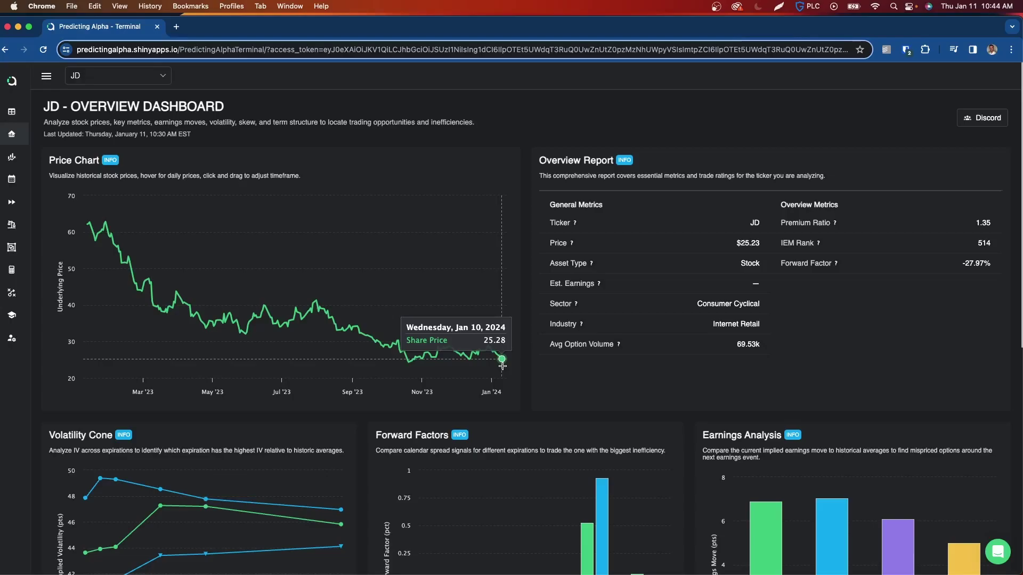
pyautogui.hotkey('ctrl', 'Up')
# In Trader Workstation, switch JD's option chain from Feb 09 to Feb 16 '24, then back to Feb 09 '24
pyautogui.click(182, 164)
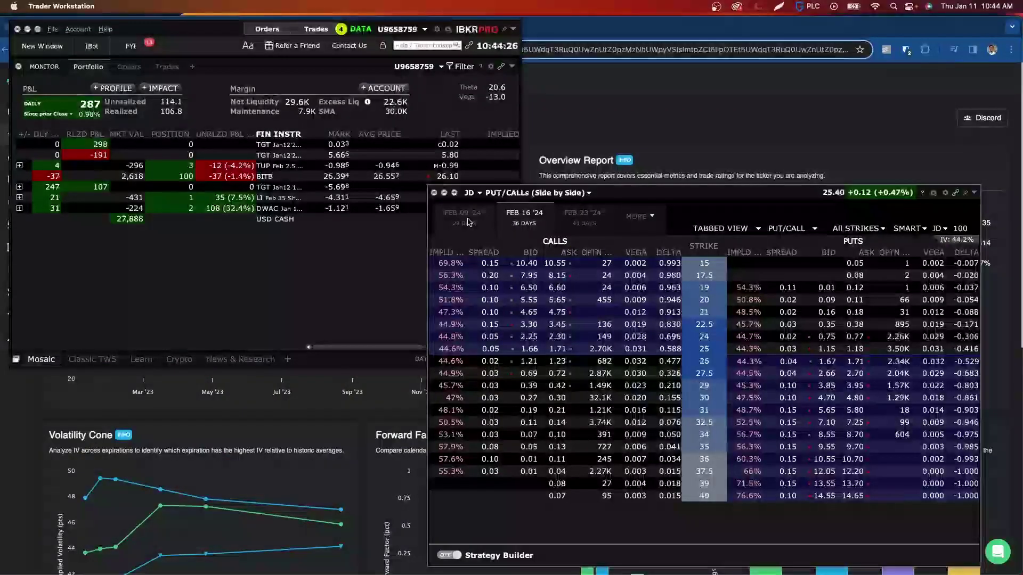
pyautogui.click(476, 223)
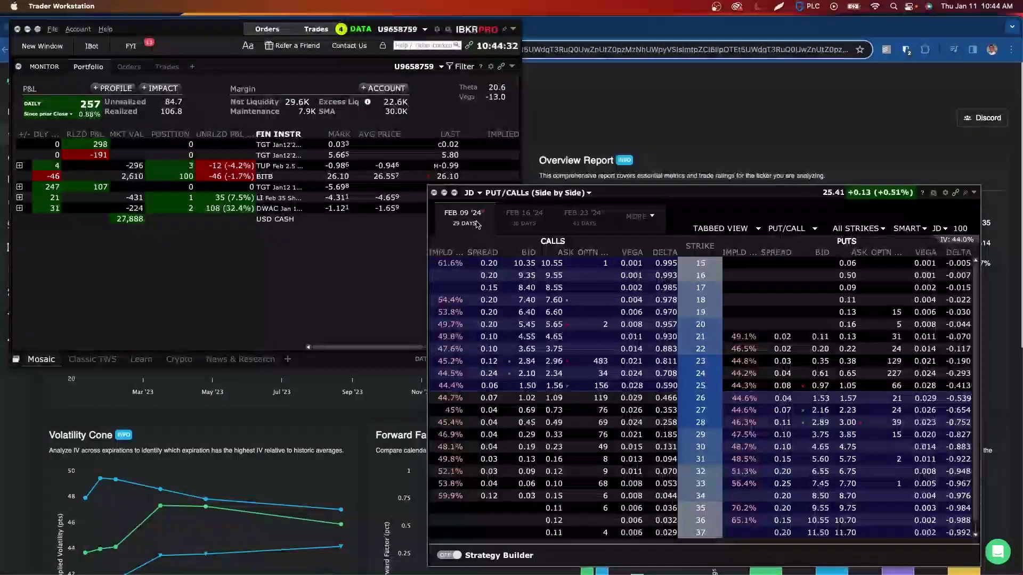
pyautogui.click(542, 224)
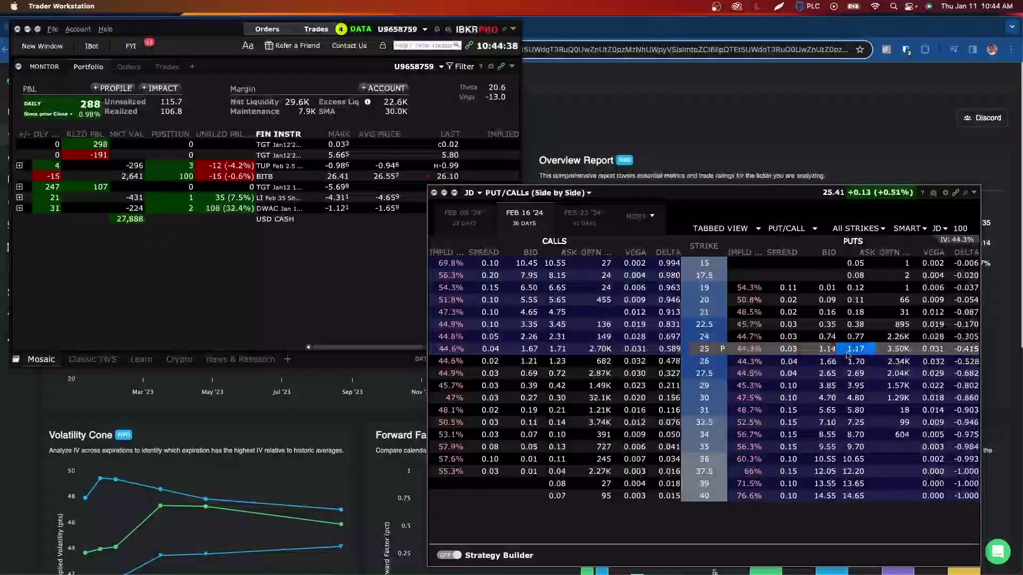
pyautogui.click(459, 214)
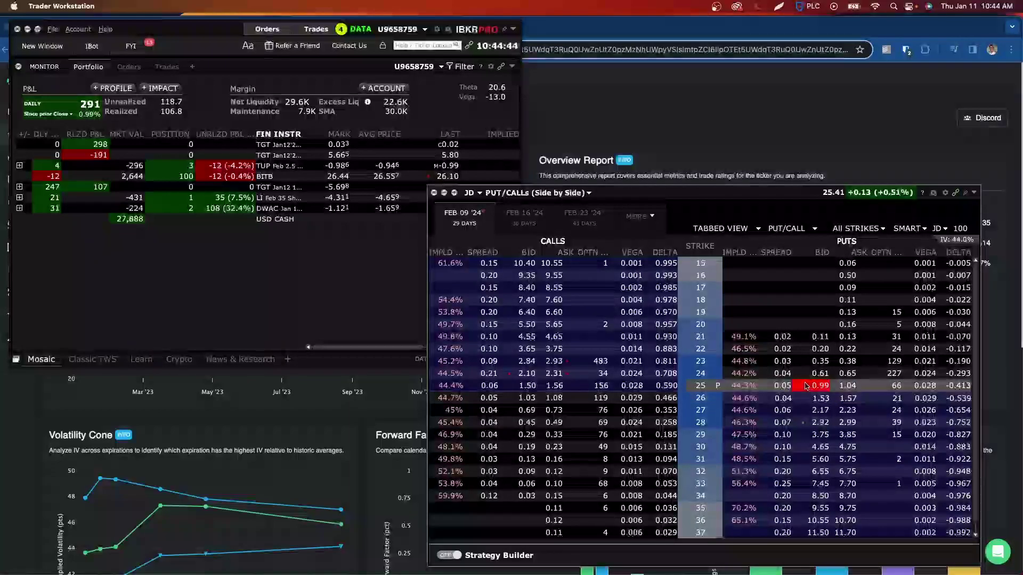
pyautogui.moveTo(809, 387)
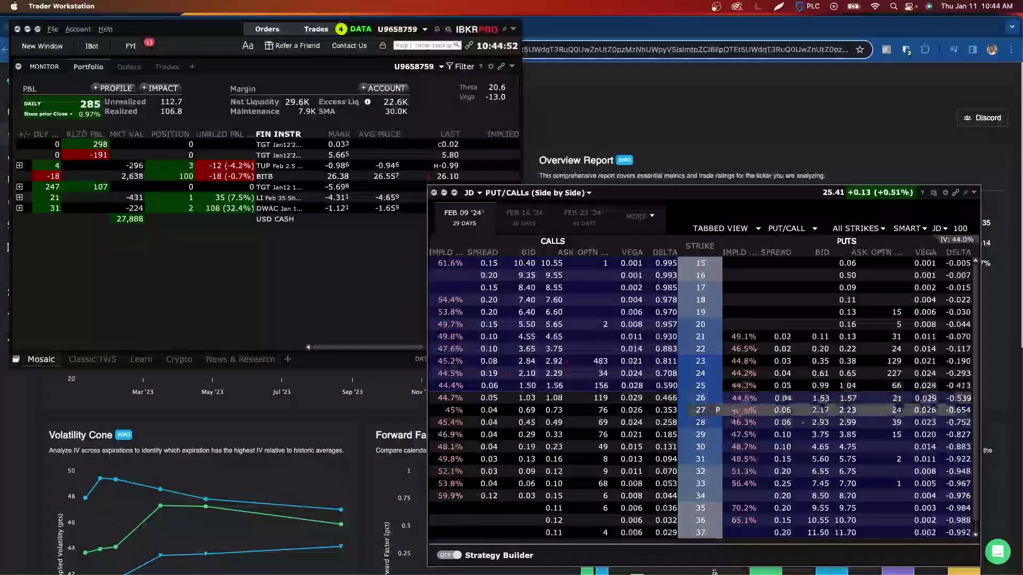
pyautogui.moveTo(694, 404)
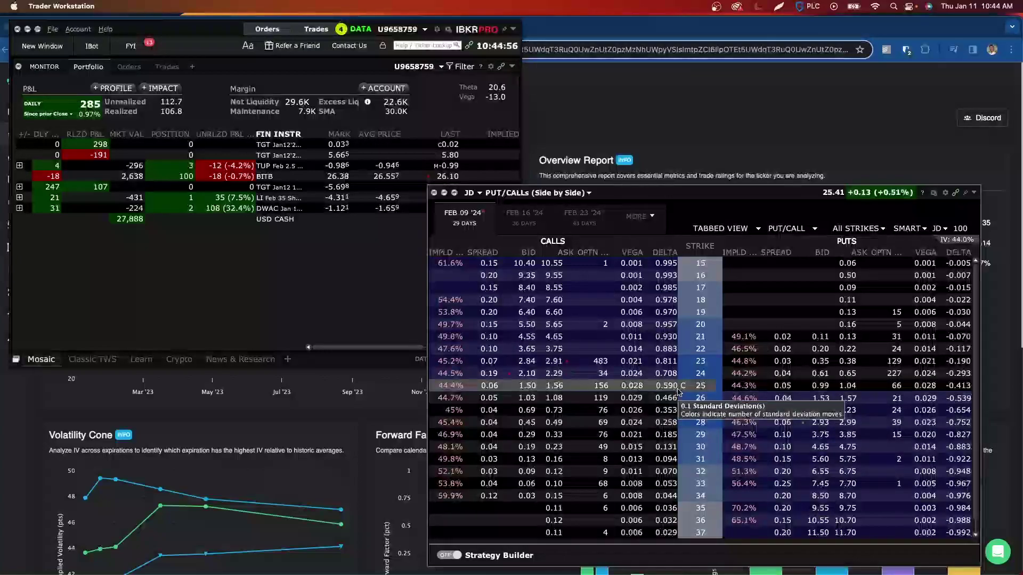
# With Strategy Builder on, add sell legs for the Feb 09 25-strike call and put
pyautogui.click(452, 554)
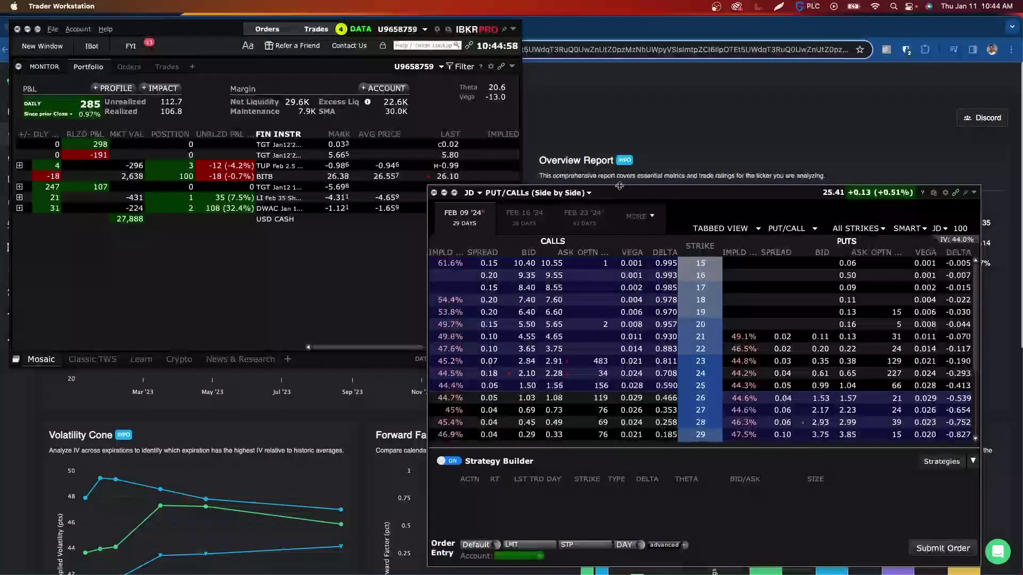
pyautogui.moveTo(633, 192); pyautogui.dragTo(564, 95)
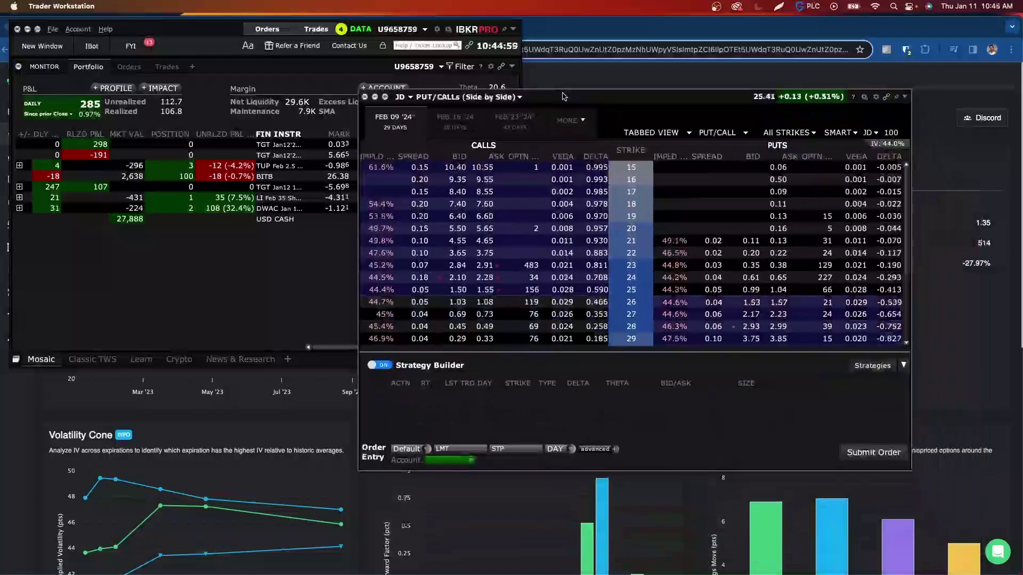
pyautogui.click(460, 290)
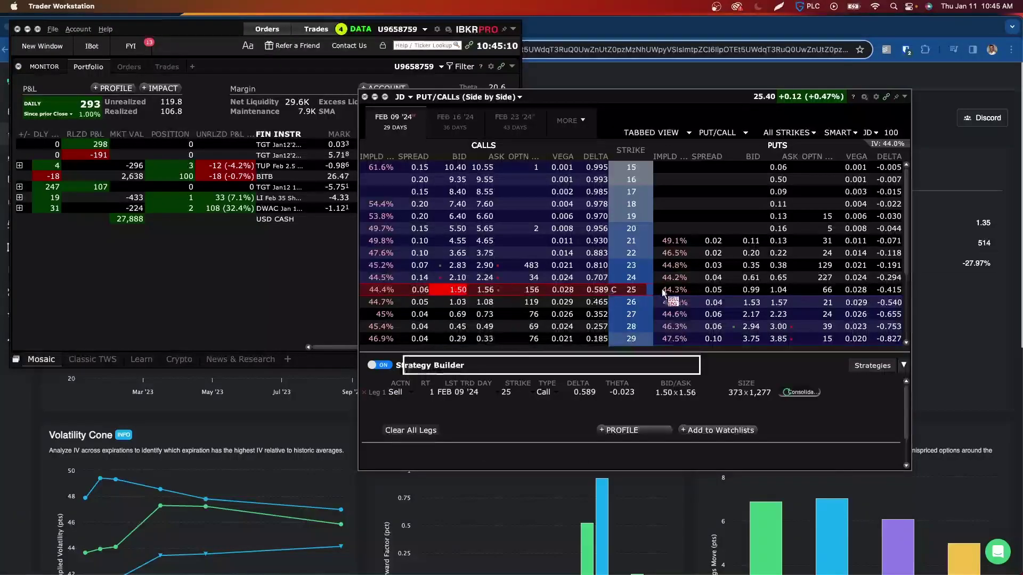
pyautogui.click(746, 292)
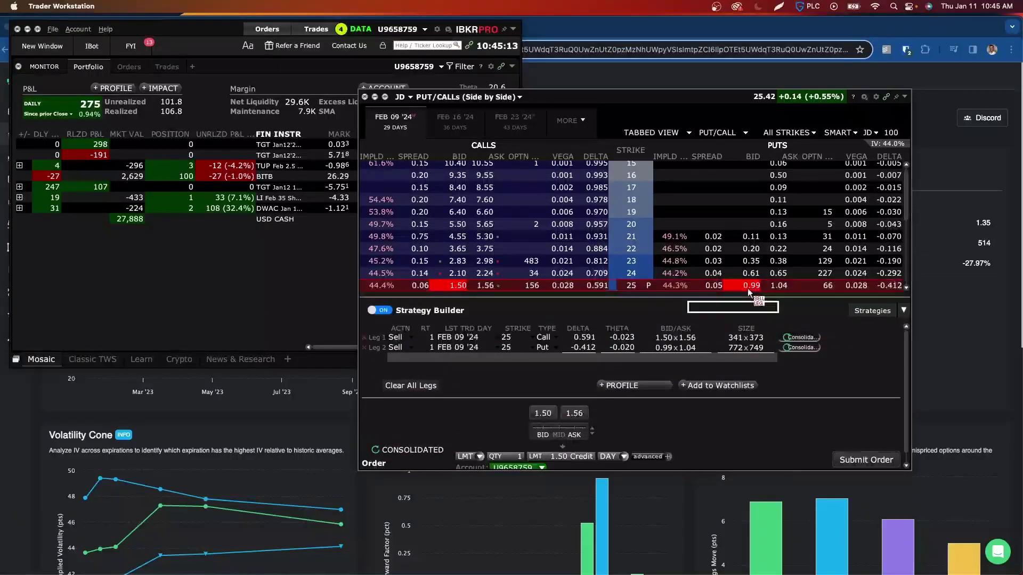
pyautogui.scroll(-3, 667, 216)
pyautogui.scroll(-2, 667, 216)
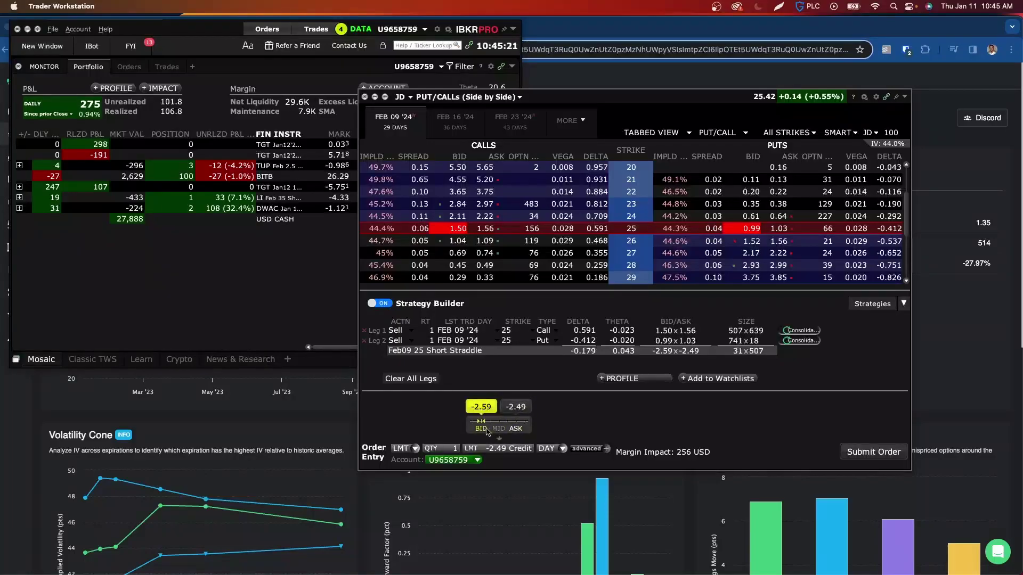
# Set the straddle's limit price to a -2.56 credit
pyautogui.click(511, 449)
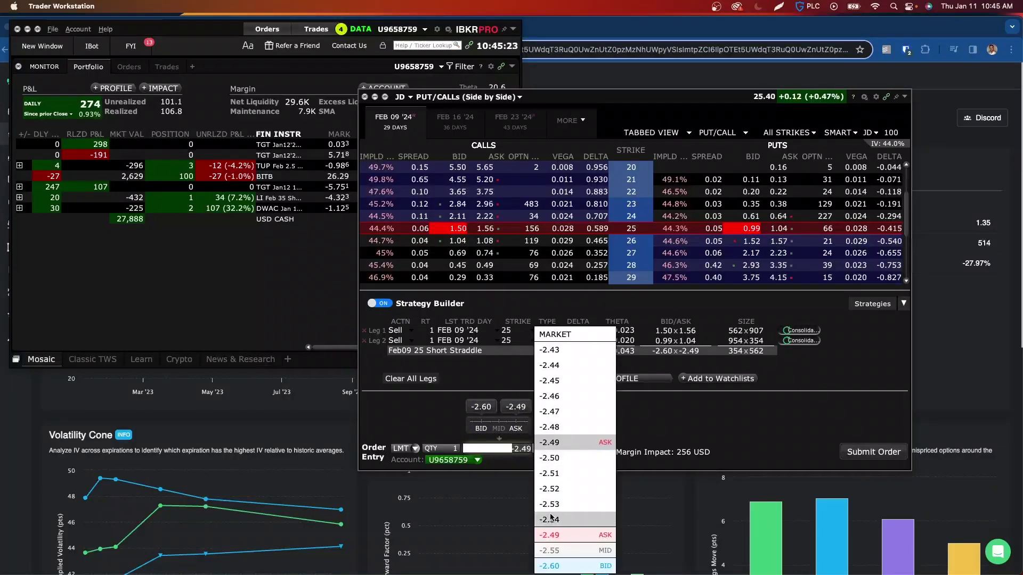
pyautogui.scroll(-2, 566, 520)
pyautogui.click(566, 519)
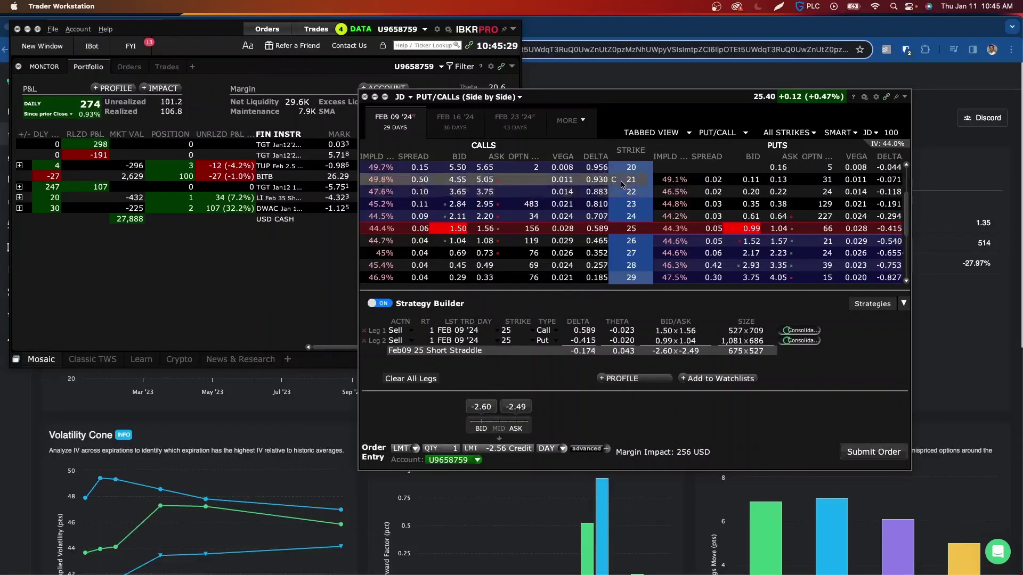
# Submit and transmit the JD short straddle order
pyautogui.click(867, 449)
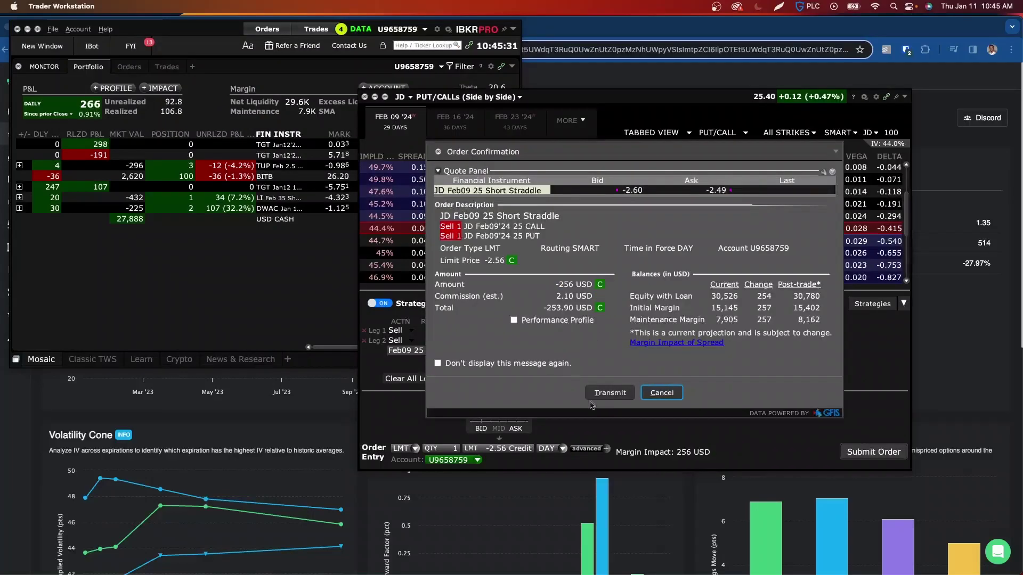
pyautogui.click(608, 394)
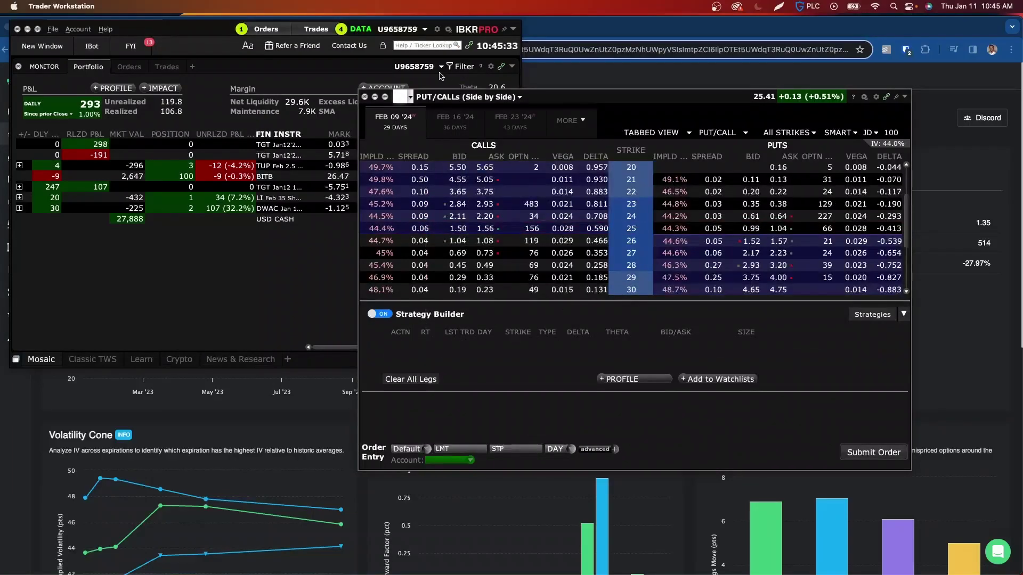
pyautogui.click(255, 293)
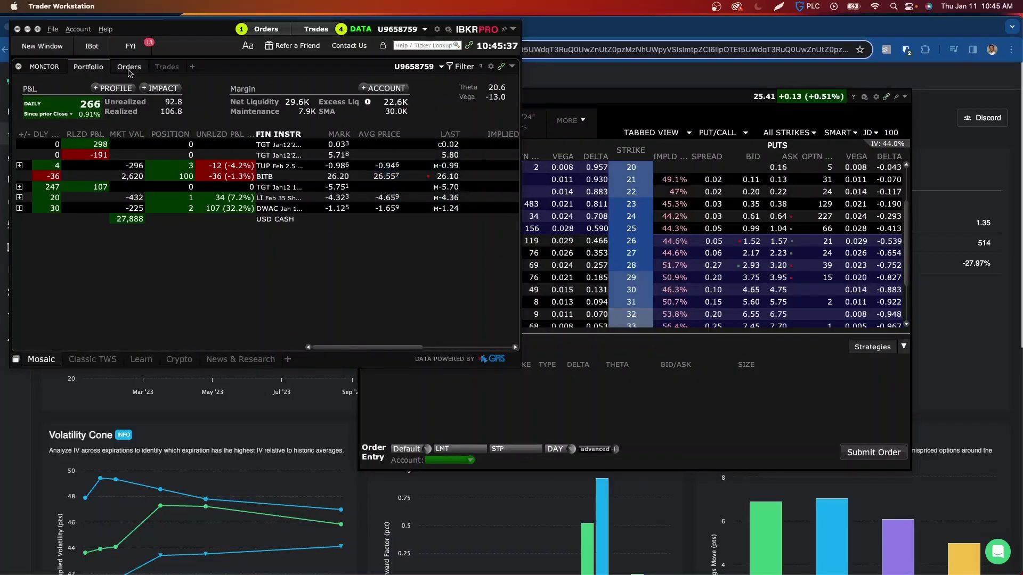
pyautogui.click(130, 69)
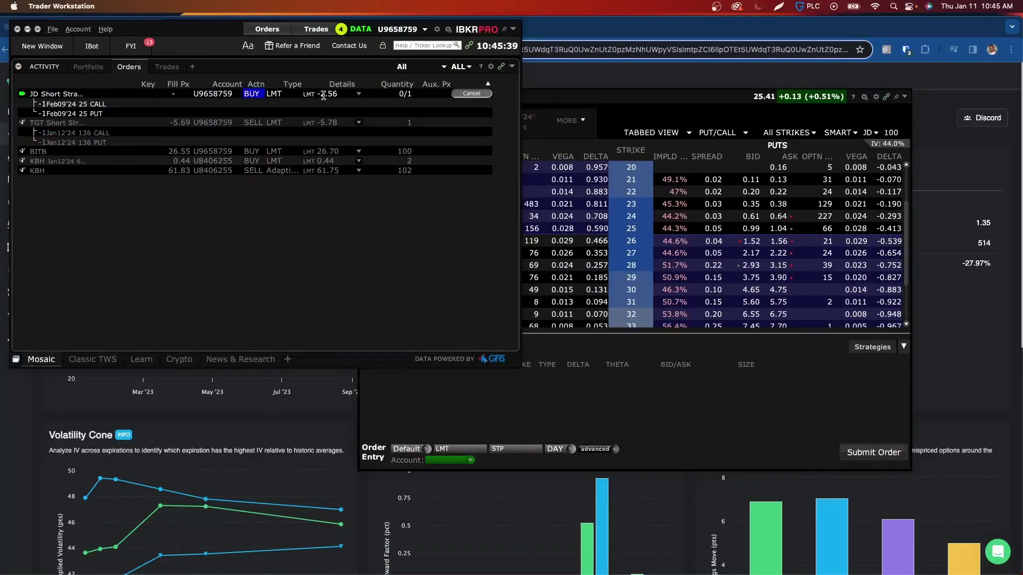
# Lower the working order's limit to -2.53, then to -2.50, until it fills at -2.51
pyautogui.click(327, 95)
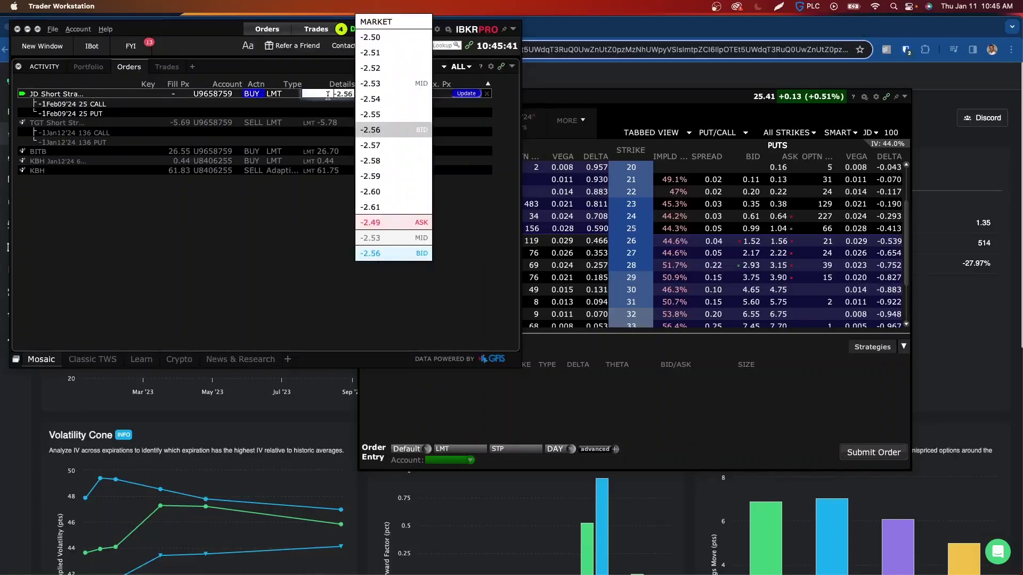
pyautogui.click(385, 86)
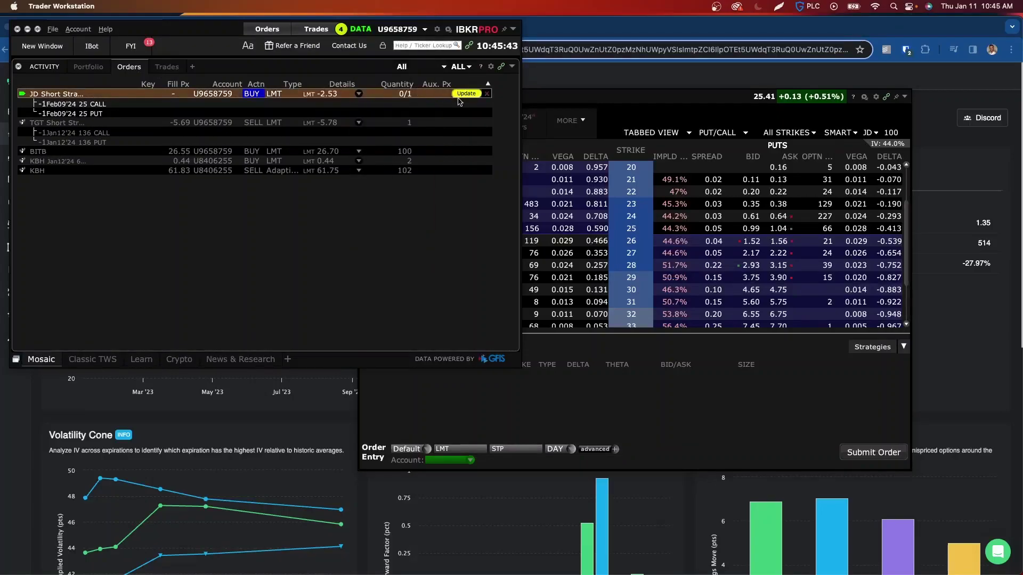
pyautogui.click(467, 95)
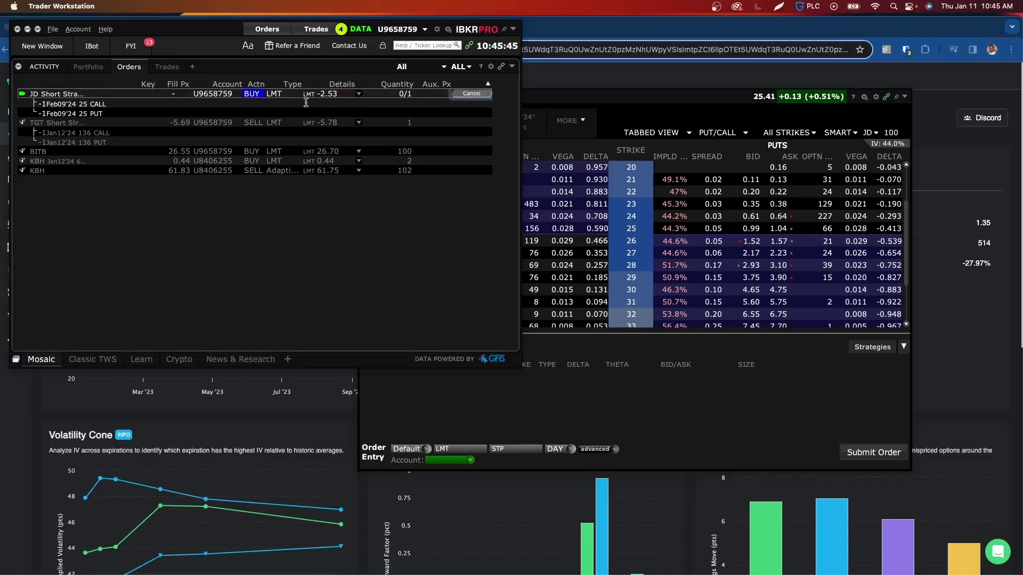
pyautogui.click(336, 94)
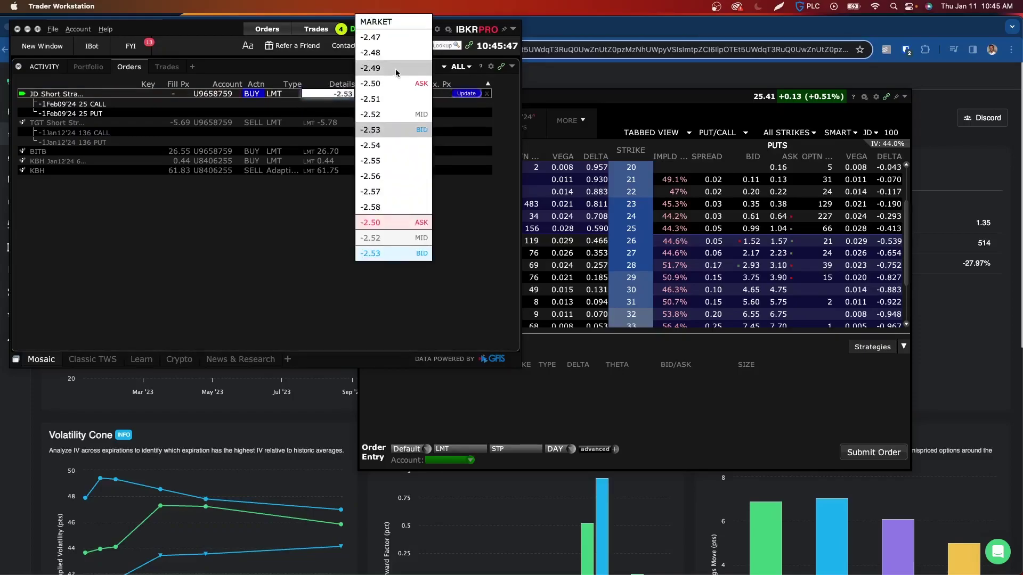
pyautogui.click(388, 84)
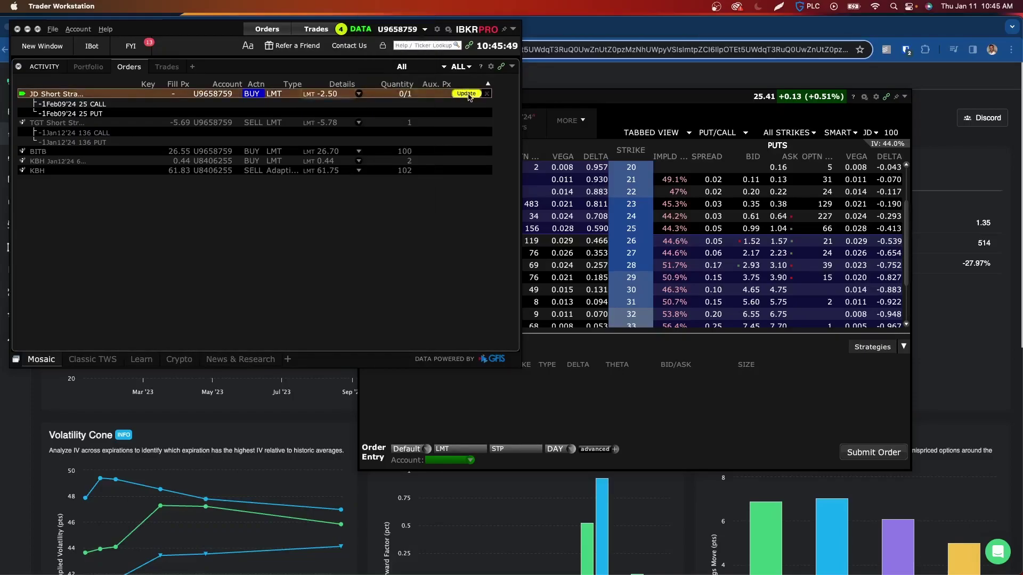
pyautogui.click(468, 95)
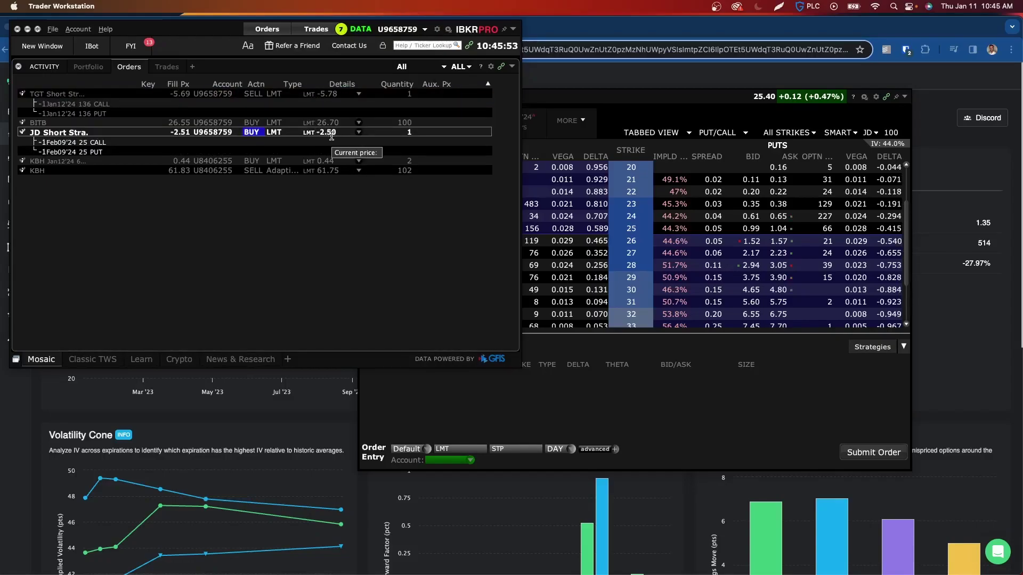
# Back in Predicting Alpha, open JD's Premium Report down at the Trade Example
pyautogui.click(301, 370)
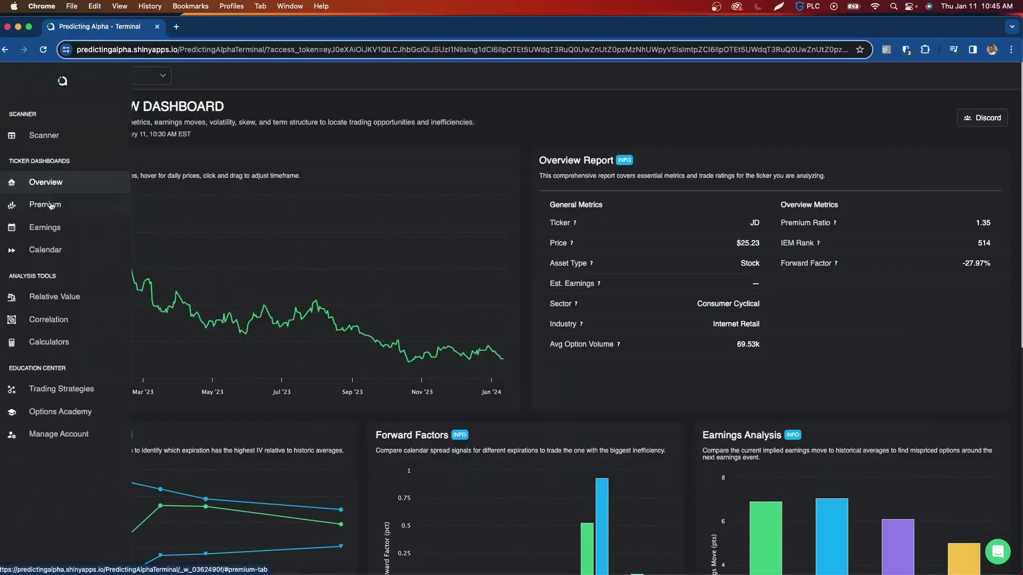
pyautogui.click(55, 213)
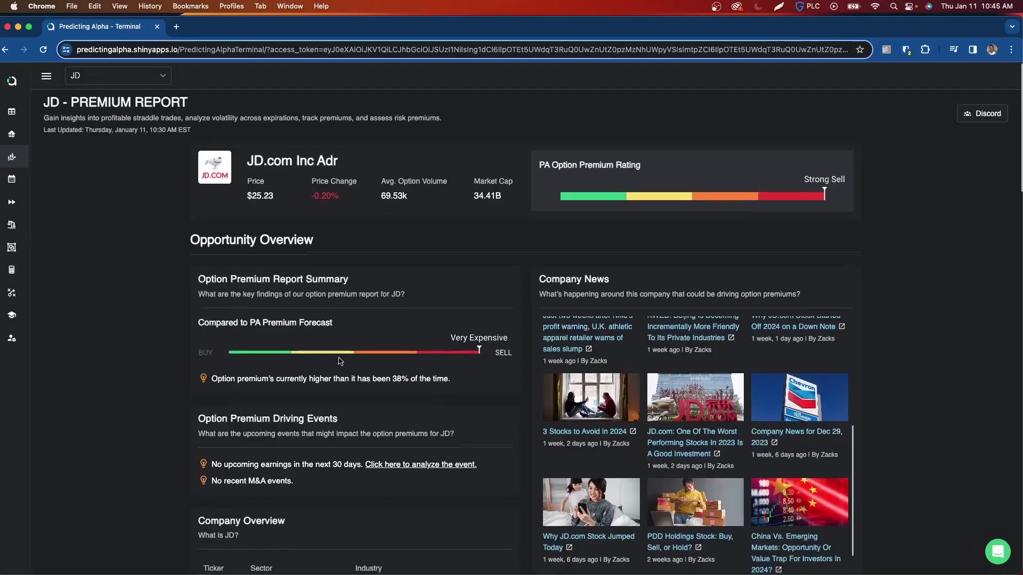
pyautogui.scroll(-6, 338, 362)
pyautogui.scroll(-6, 339, 361)
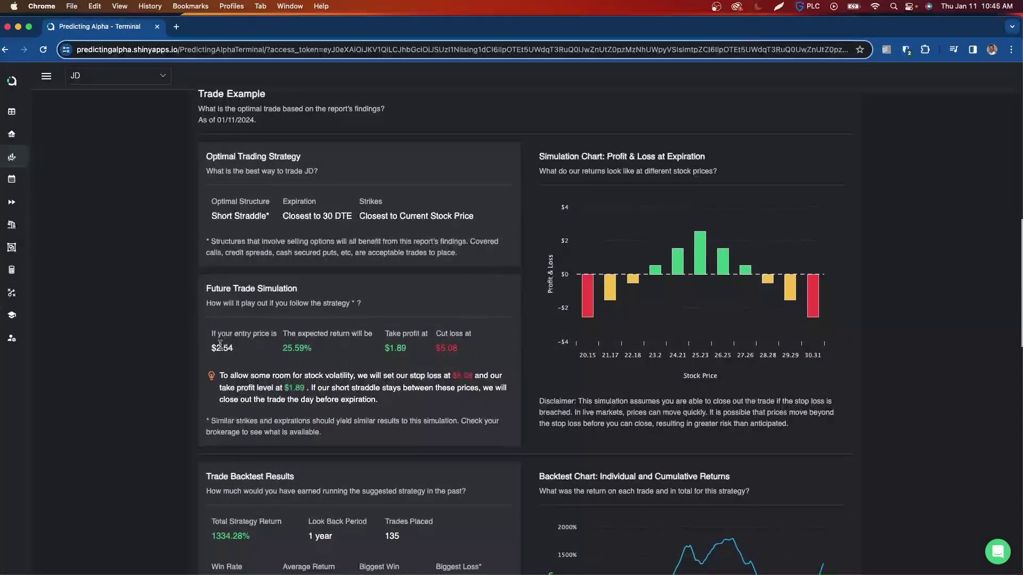
# Highlight the $2.54 entry, 25.59% expected return, $1.89 take-profit and $5.08 cut-loss
pyautogui.moveTo(216, 347); pyautogui.dragTo(232, 348)
pyautogui.click(243, 353)
pyautogui.doubleClick(292, 348)
pyautogui.moveTo(388, 348); pyautogui.dragTo(207, 340)
pyautogui.click(208, 339)
# Bring the TWS JD put/call chain to the front and show its Feb 16 '24 expiry, 36 days out
pyautogui.hotkey('ctrl', 'Up')
pyautogui.click(780, 139)
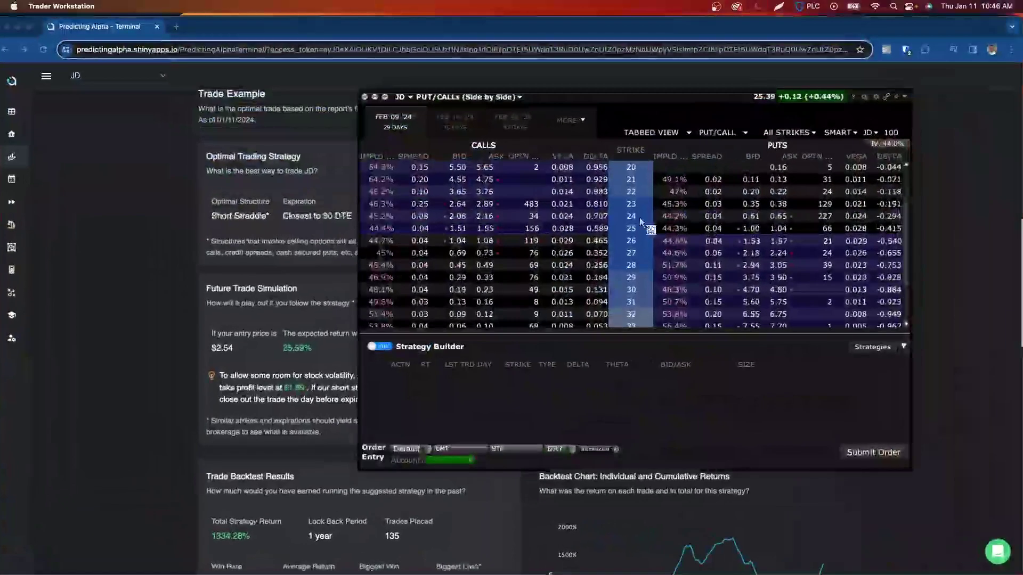
pyautogui.click(456, 120)
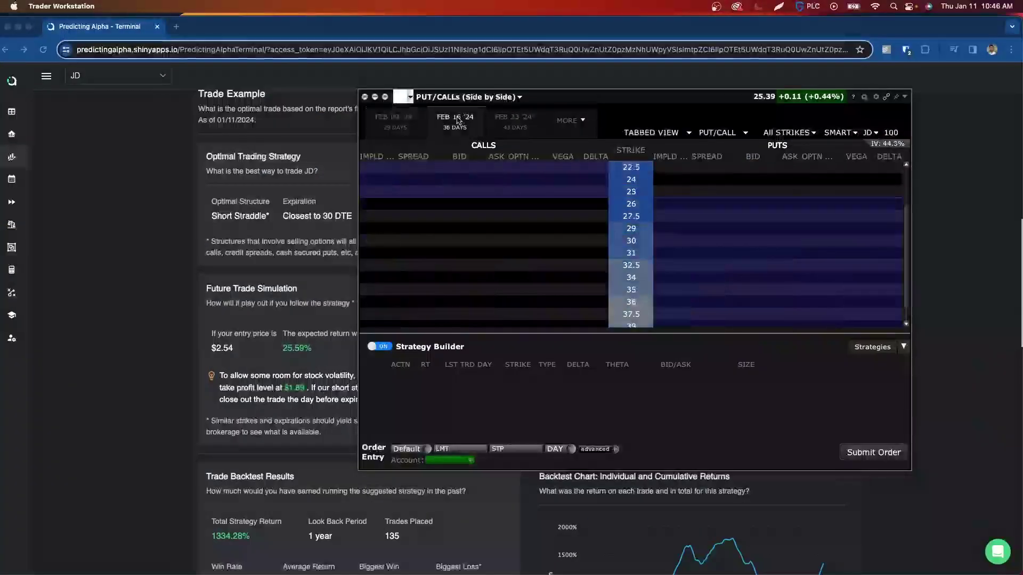